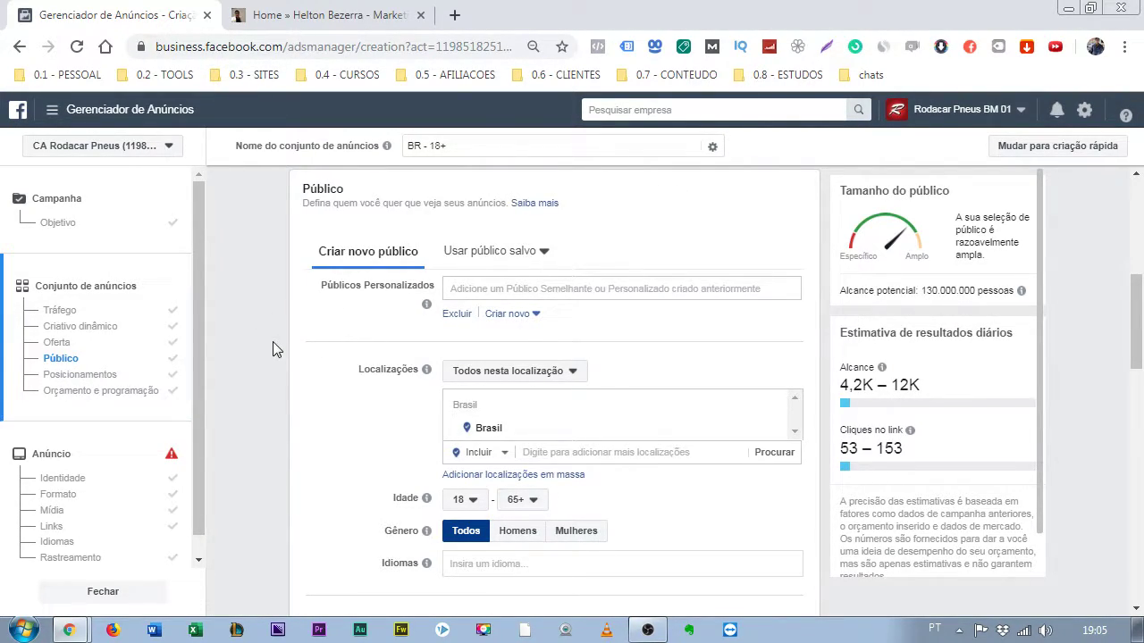
Search the detailed targeting inclusions for "vegetariano" and add the VEGETARIANOS interest
{"action": "scroll", "coordinate": [347, 364], "scroll_direction": "down", "scroll_amount": 1}
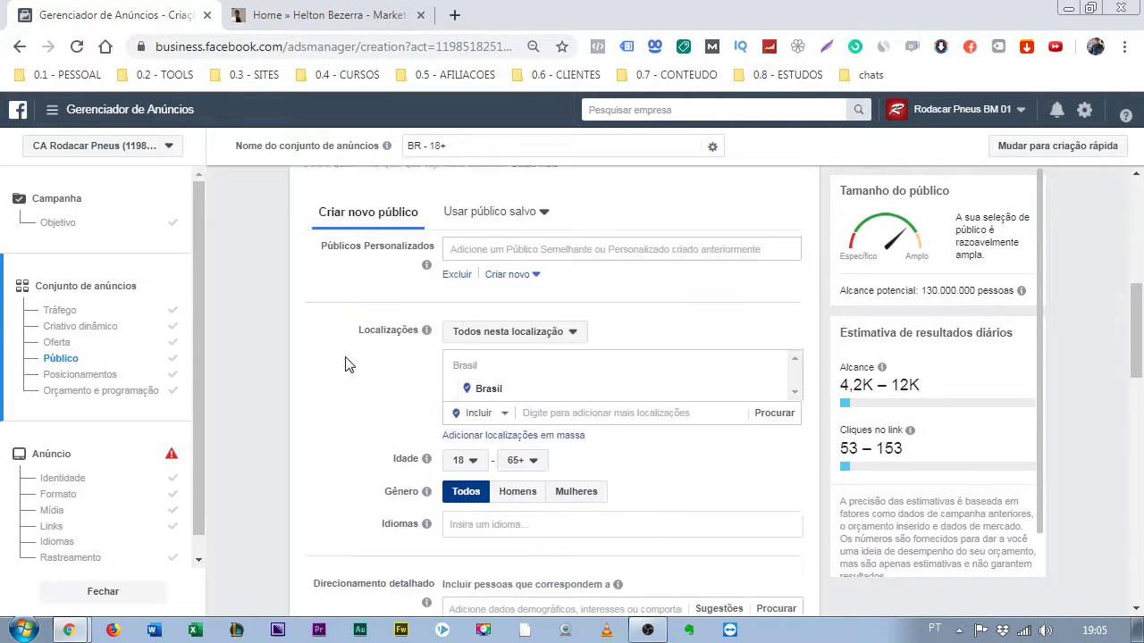
{"action": "scroll", "coordinate": [347, 365], "scroll_direction": "down", "scroll_amount": 2}
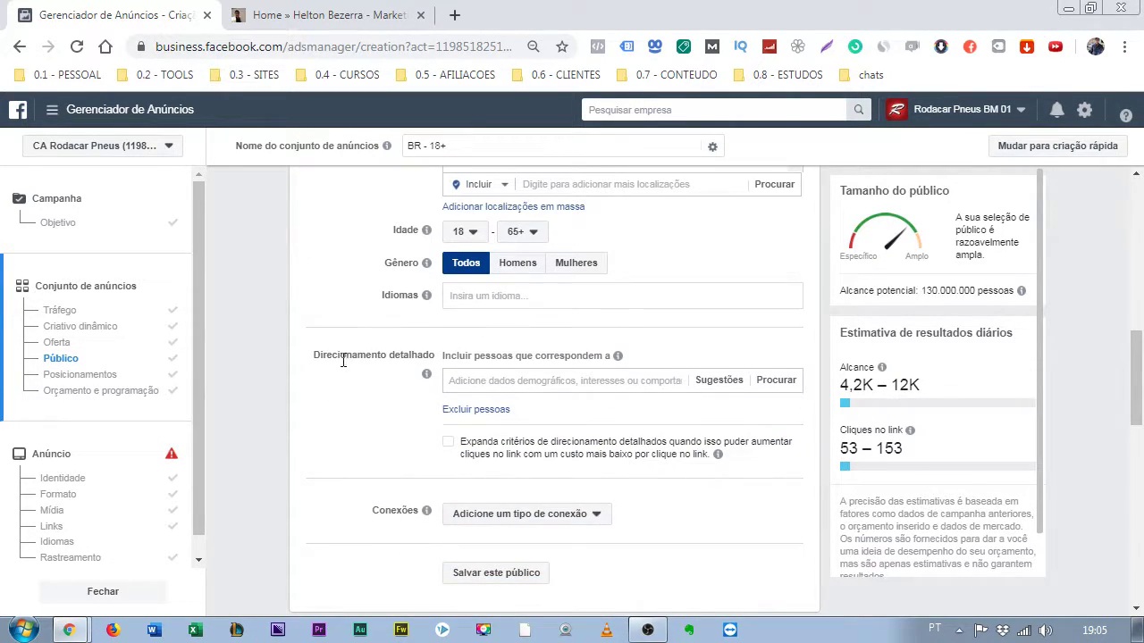
{"action": "double_click", "coordinate": [397, 358]}
{"action": "scroll", "coordinate": [312, 370], "scroll_direction": "down", "scroll_amount": 1}
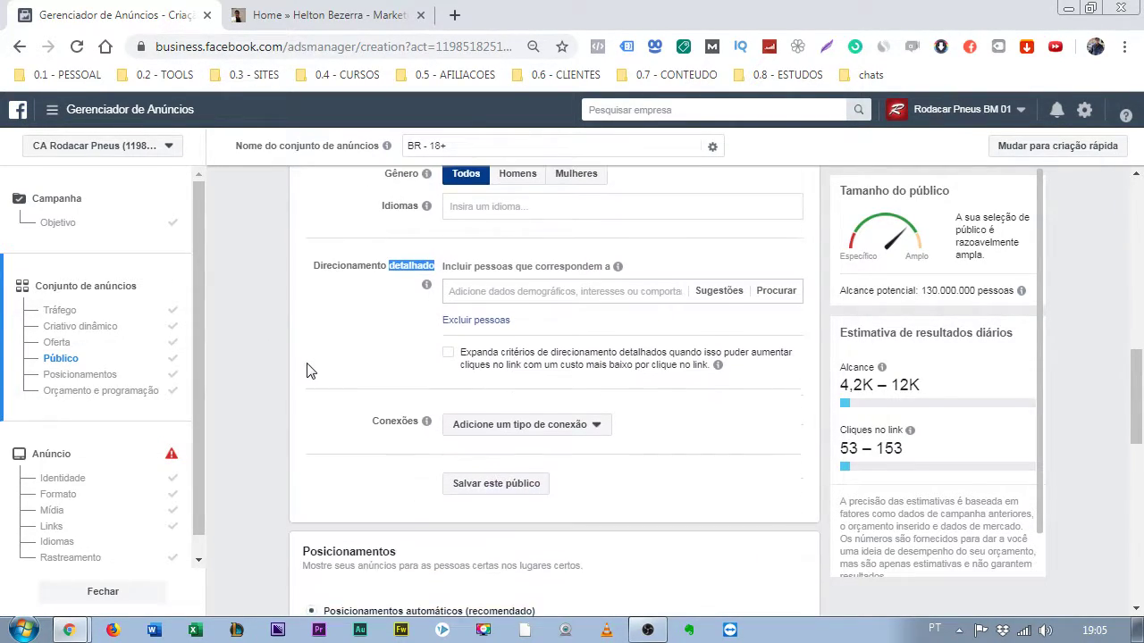
{"action": "left_click", "coordinate": [455, 320]}
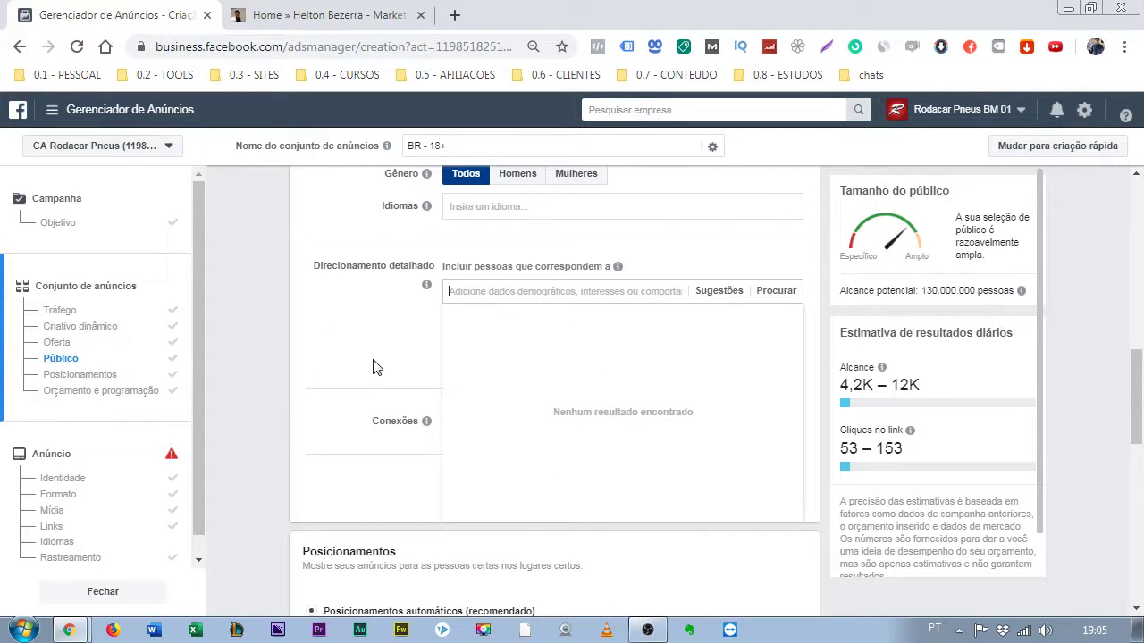
{"action": "type", "text": "vegetariano"}
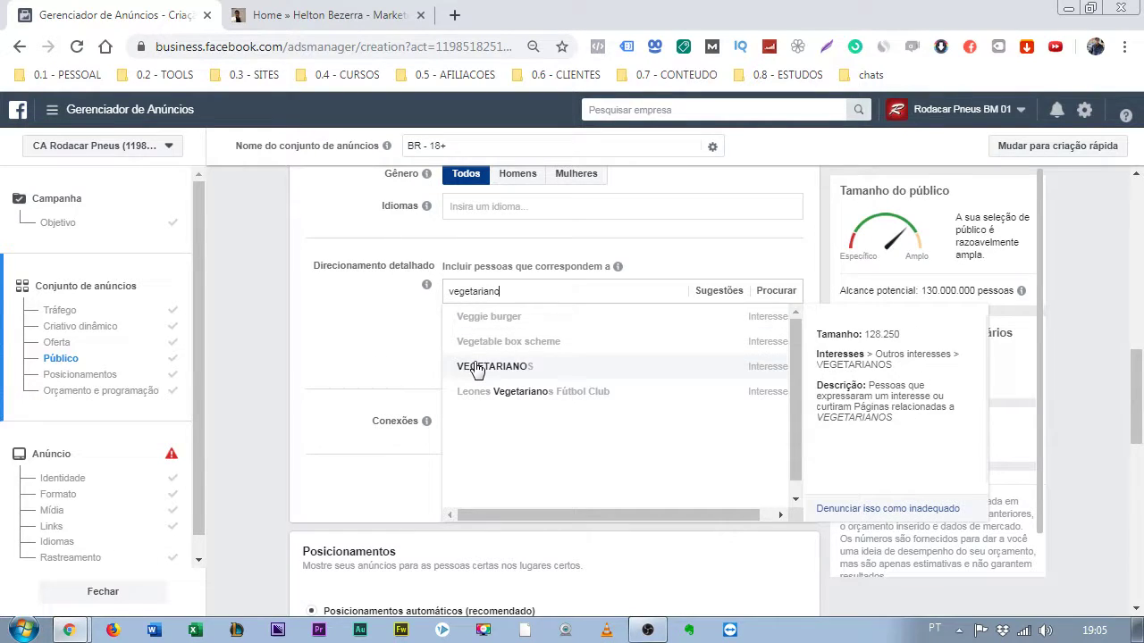
{"action": "left_click", "coordinate": [476, 369]}
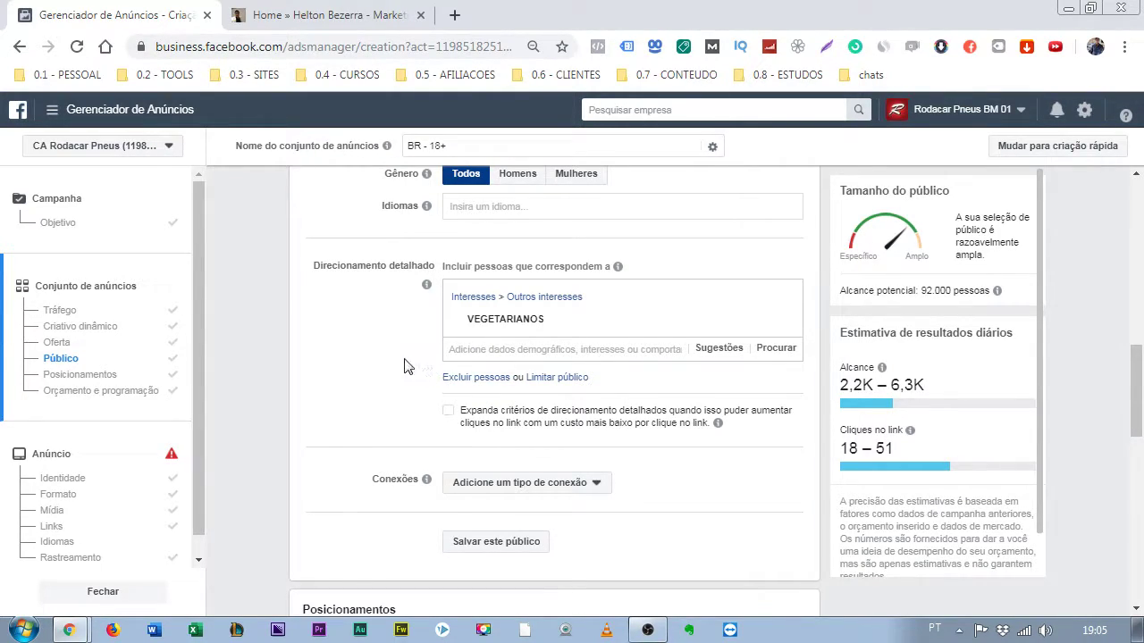
Exclude people matching the Algodão-doce interest, found by searching for "doce", from the detailed targeting
{"action": "left_click", "coordinate": [460, 379]}
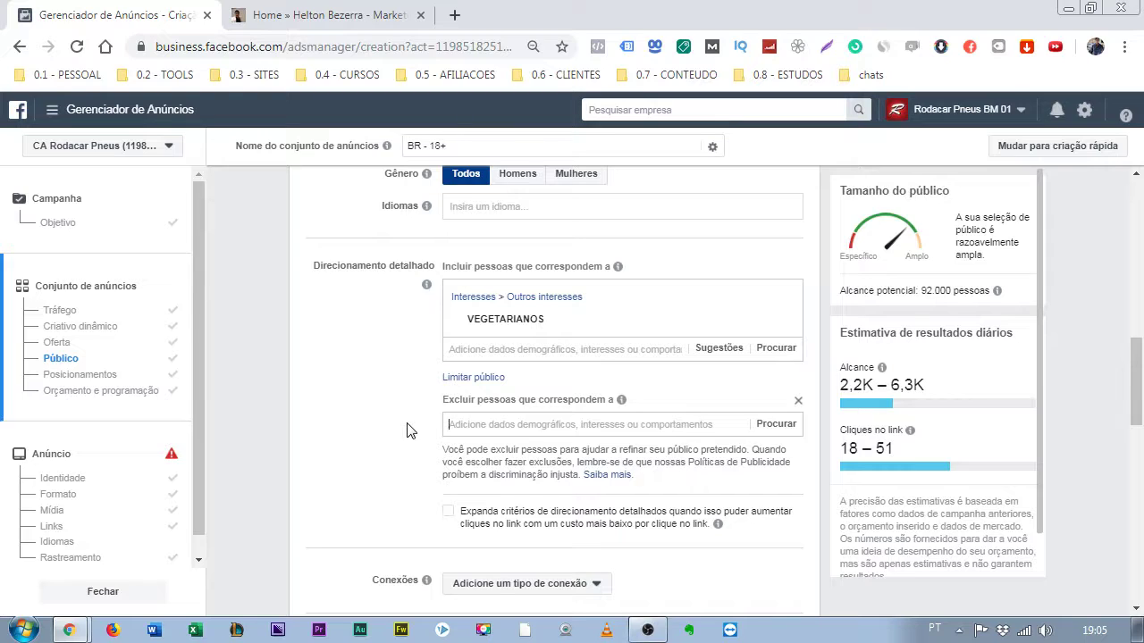
{"action": "type", "text": "doce"}
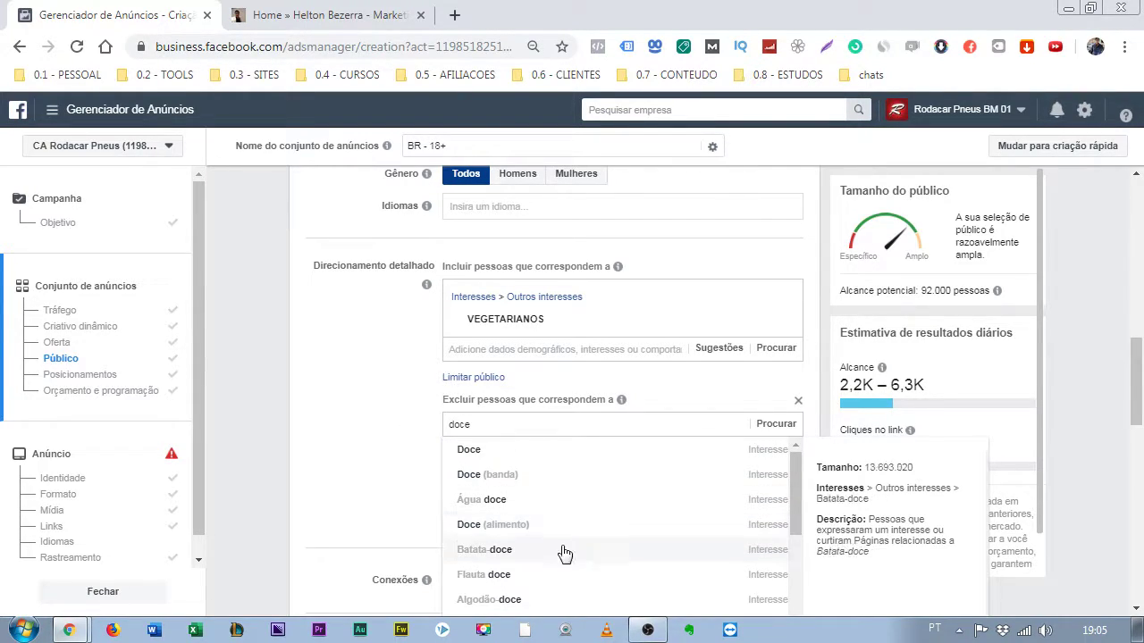
{"action": "left_click", "coordinate": [523, 600]}
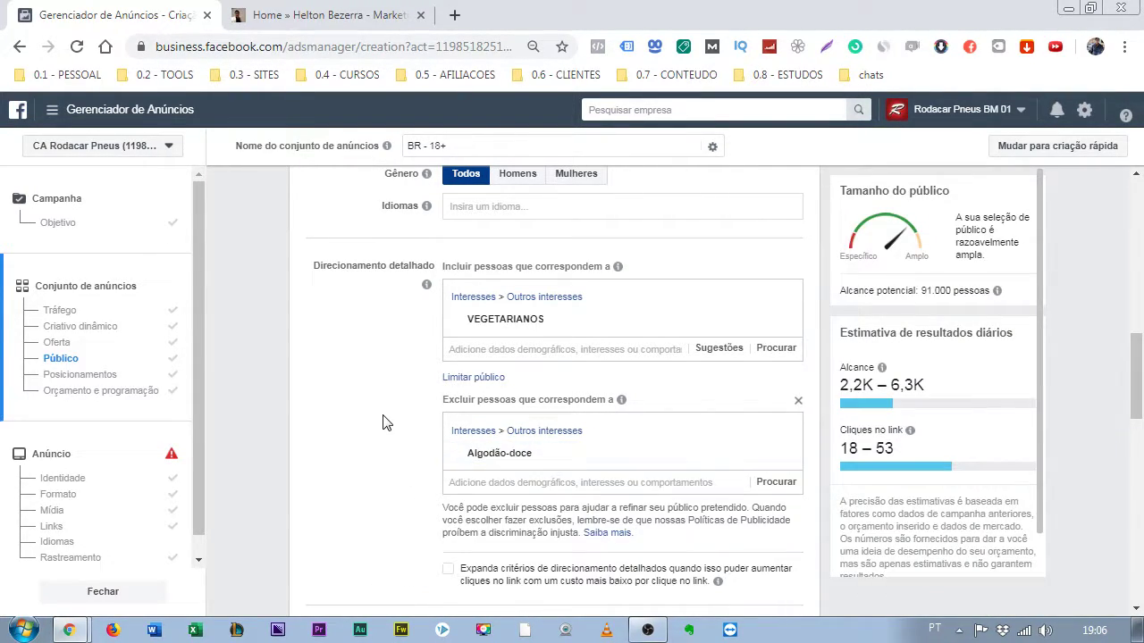
Search the detailed targeting inclusions for "ioga" and look through the suggested interests
{"action": "mouse_move", "coordinate": [499, 327]}
{"action": "mouse_move", "coordinate": [473, 456]}
{"action": "type", "text": "id"}
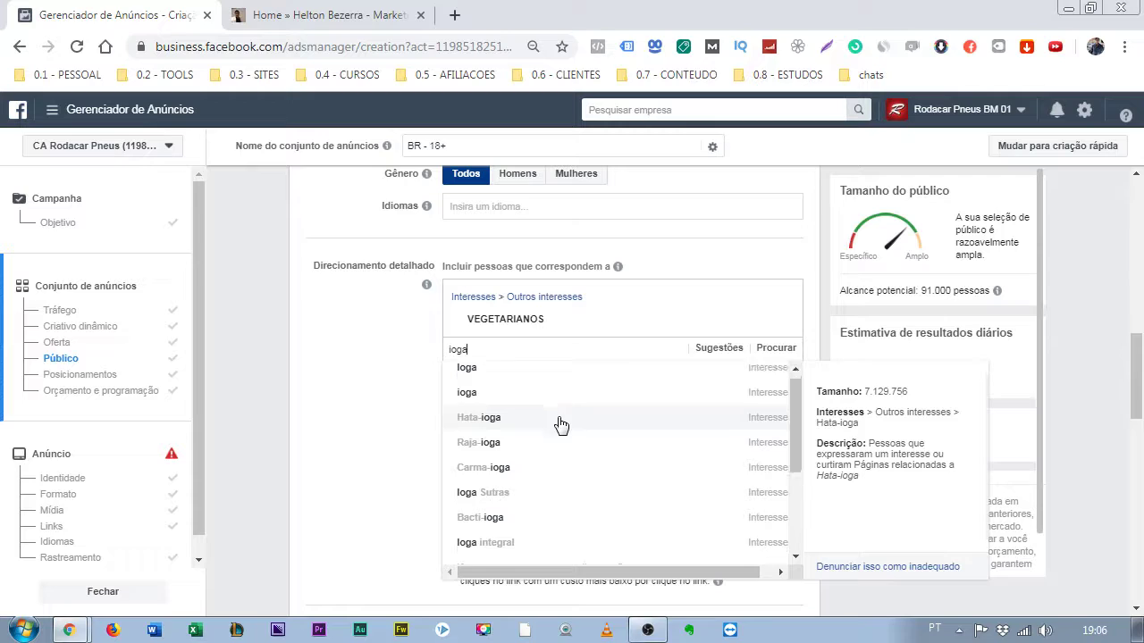
{"action": "scroll", "coordinate": [556, 425], "scroll_direction": "down", "scroll_amount": 1}
{"action": "scroll", "coordinate": [542, 442], "scroll_direction": "down", "scroll_amount": 3}
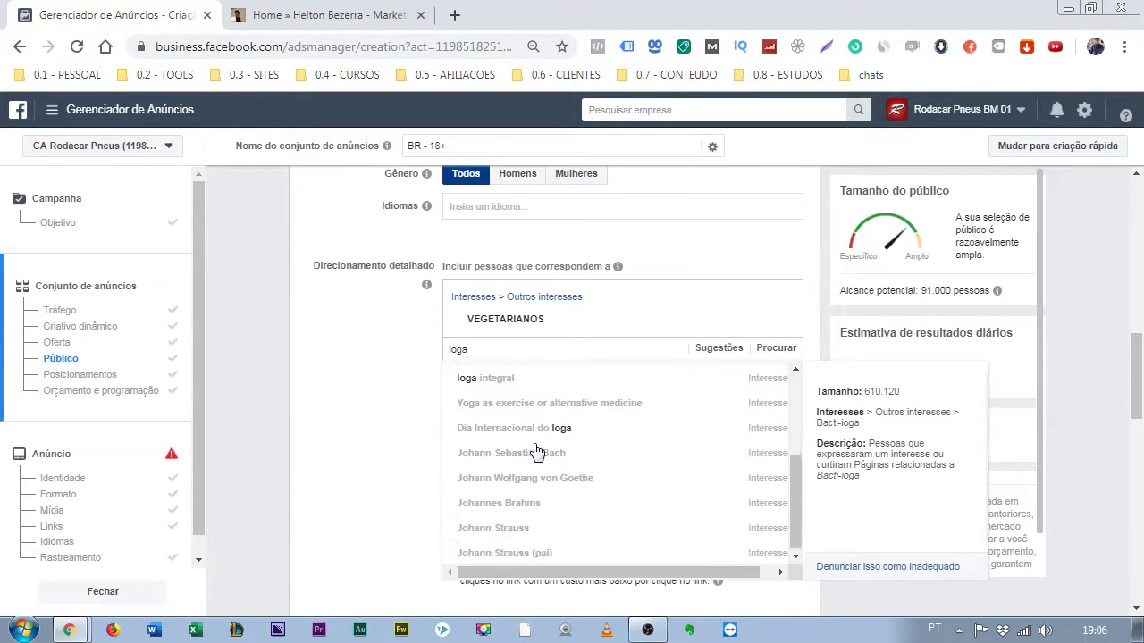
{"action": "scroll", "coordinate": [384, 443], "scroll_direction": "up", "scroll_amount": 3}
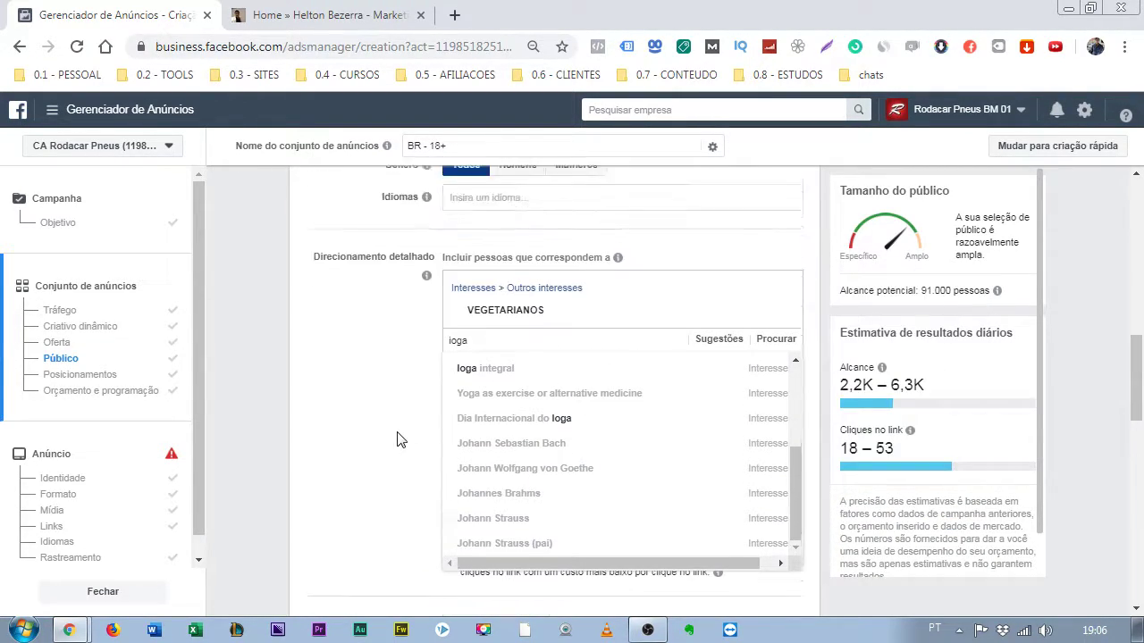
{"action": "scroll", "coordinate": [375, 521], "scroll_direction": "down", "scroll_amount": 1}
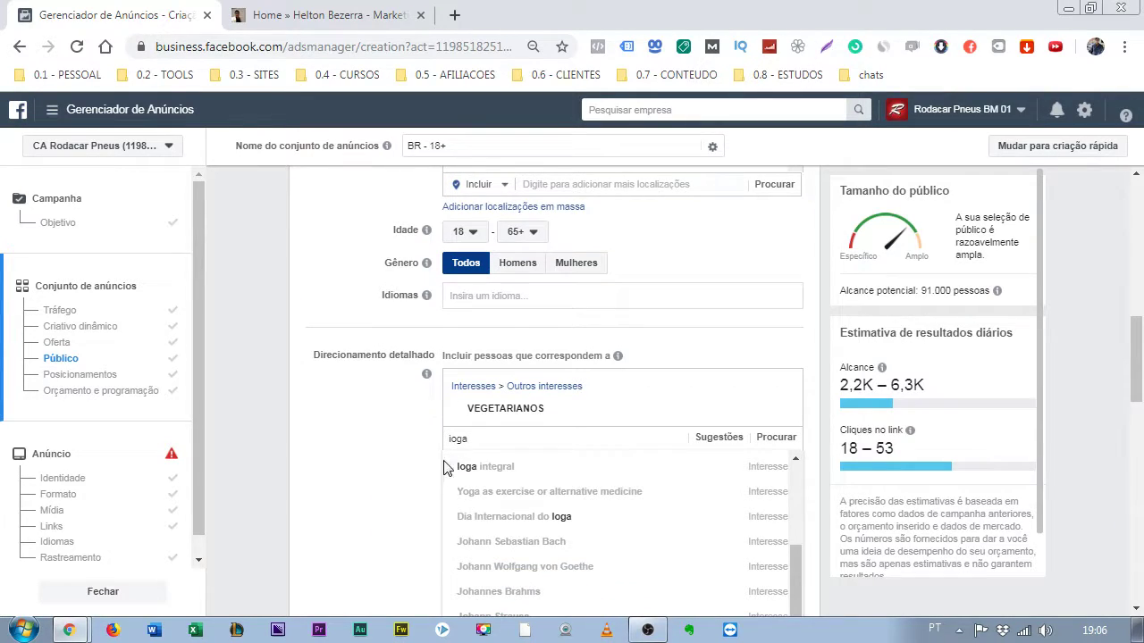
Change the inclusion search term to "yoga" to compare the suggestions for that spelling
{"action": "double_click", "coordinate": [476, 442]}
{"action": "key", "text": "Left"}
{"action": "key", "text": "Delete"}
{"action": "type", "text": "y"}
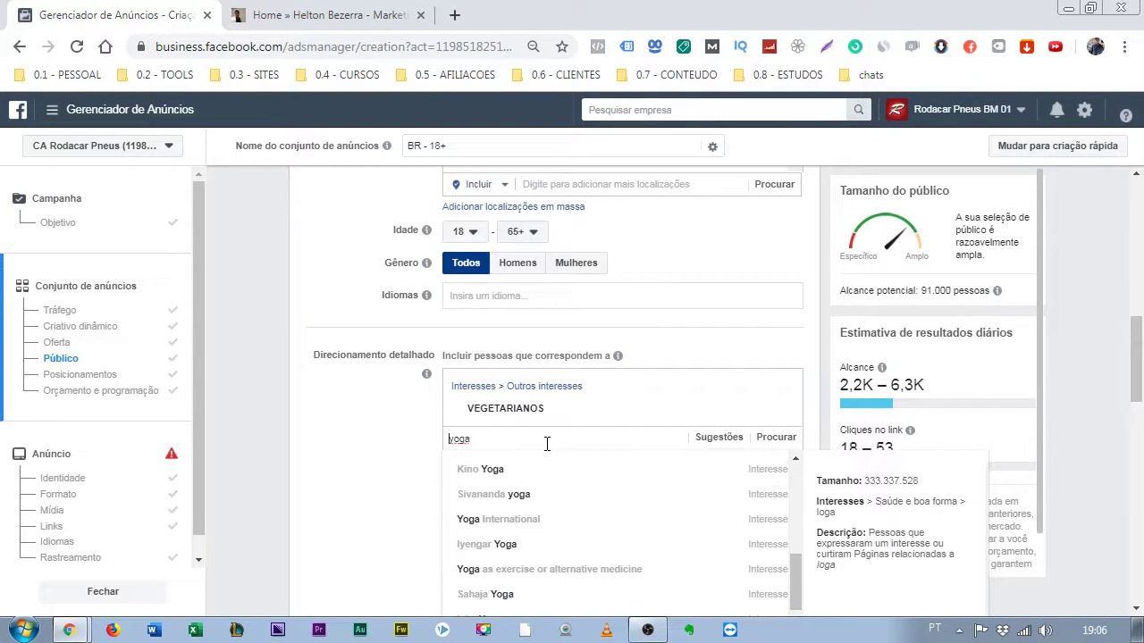
Change the search term to "ioga" and add the Ioga interest from Saúde e boa forma to the inclusions
{"action": "key", "text": "Delete"}
{"action": "type", "text": "i"}
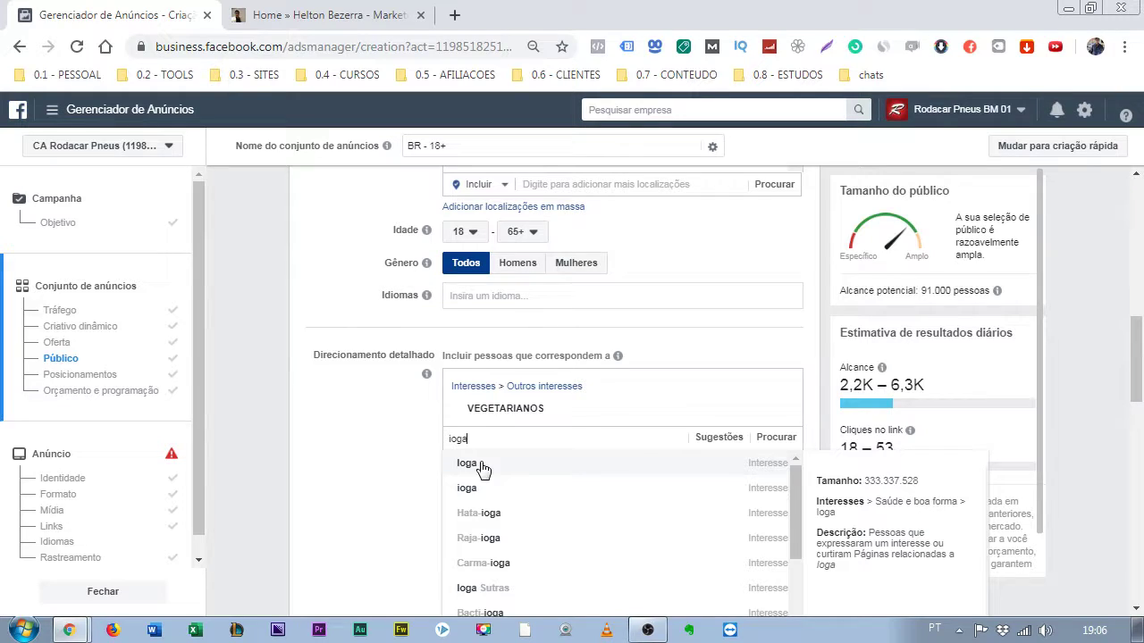
{"action": "left_click", "coordinate": [482, 465]}
{"action": "scroll", "coordinate": [379, 403], "scroll_direction": "down", "scroll_amount": 1}
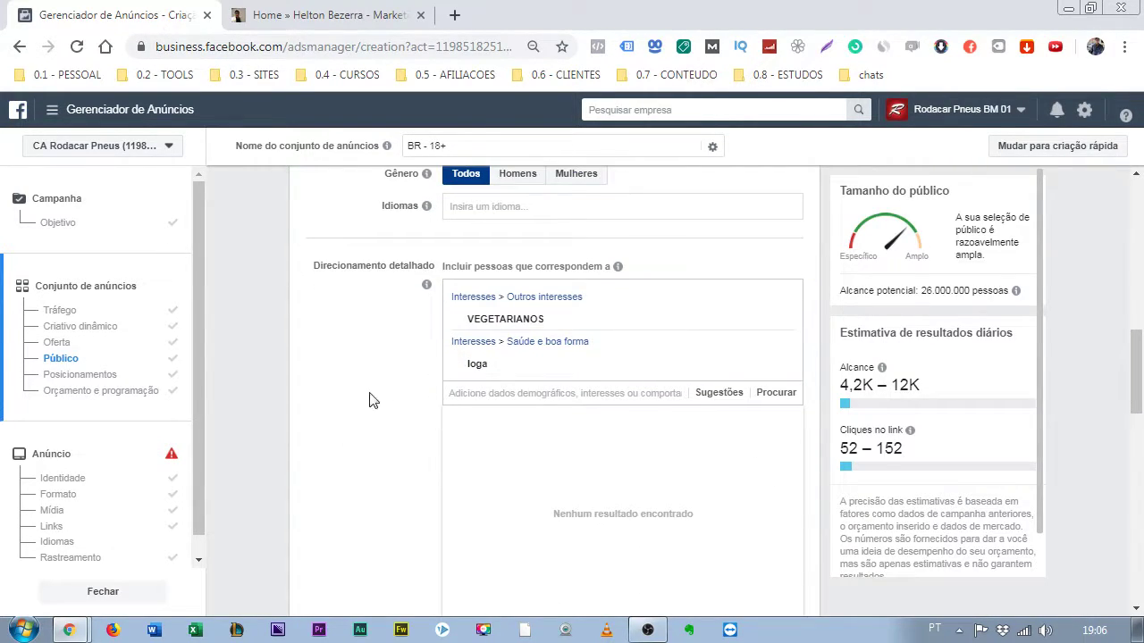
{"action": "left_click", "coordinate": [365, 397]}
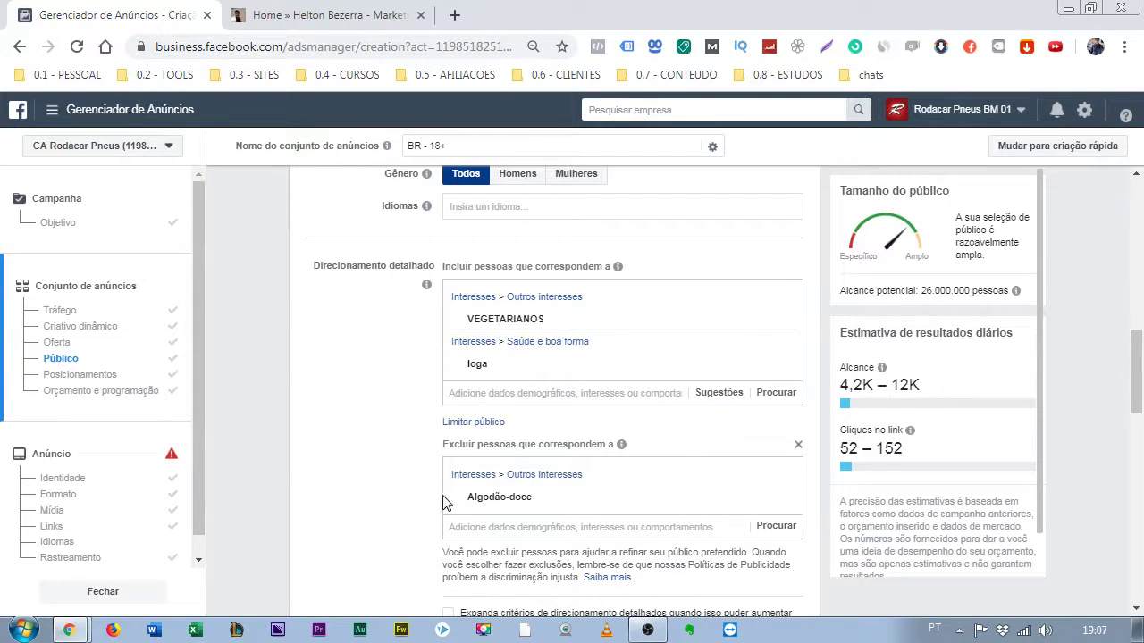
Remove VEGETARIANOS and Ioga from the included interests and Algodão-doce from the excluded ones
{"action": "mouse_move", "coordinate": [472, 501]}
{"action": "mouse_move", "coordinate": [490, 322]}
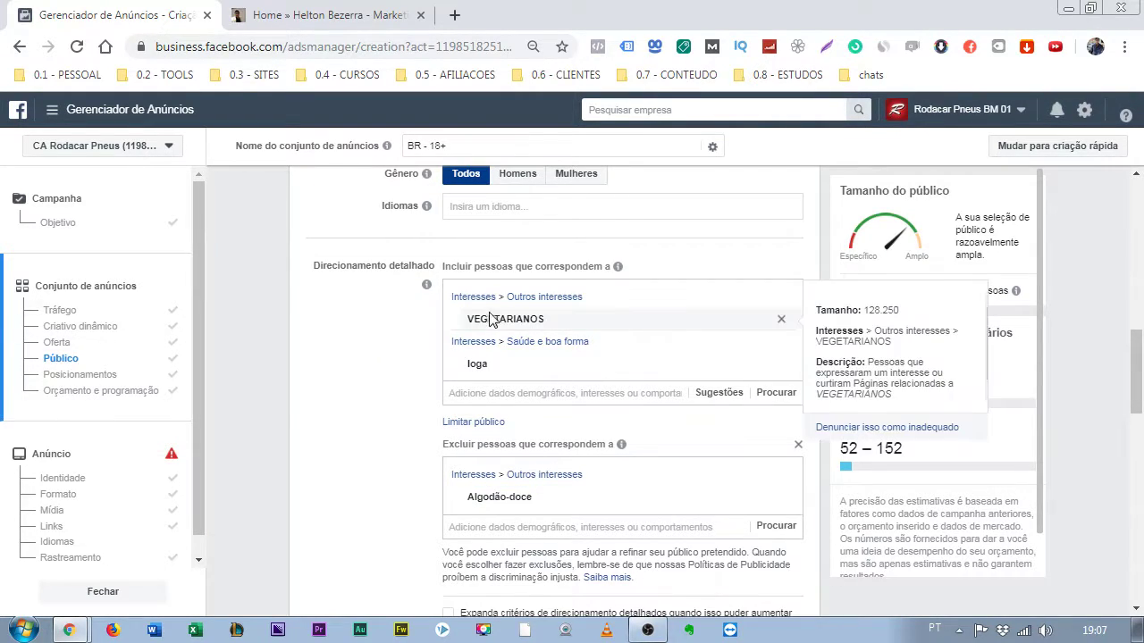
{"action": "mouse_move", "coordinate": [484, 370]}
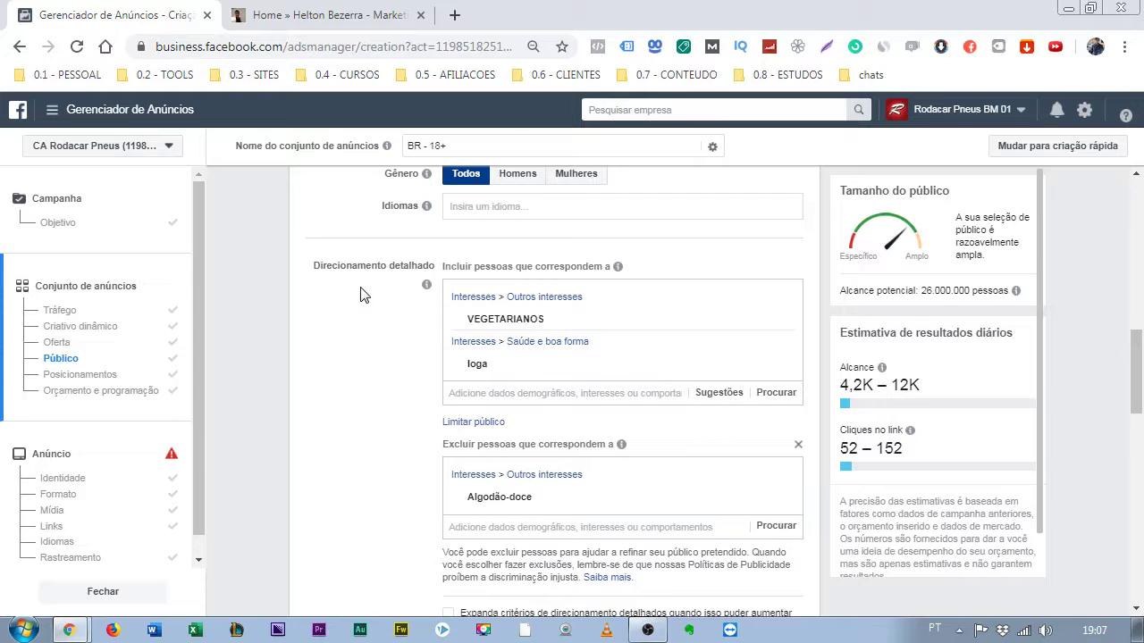
{"action": "double_click", "coordinate": [420, 265]}
{"action": "left_click", "coordinate": [378, 331]}
{"action": "left_click", "coordinate": [781, 319]}
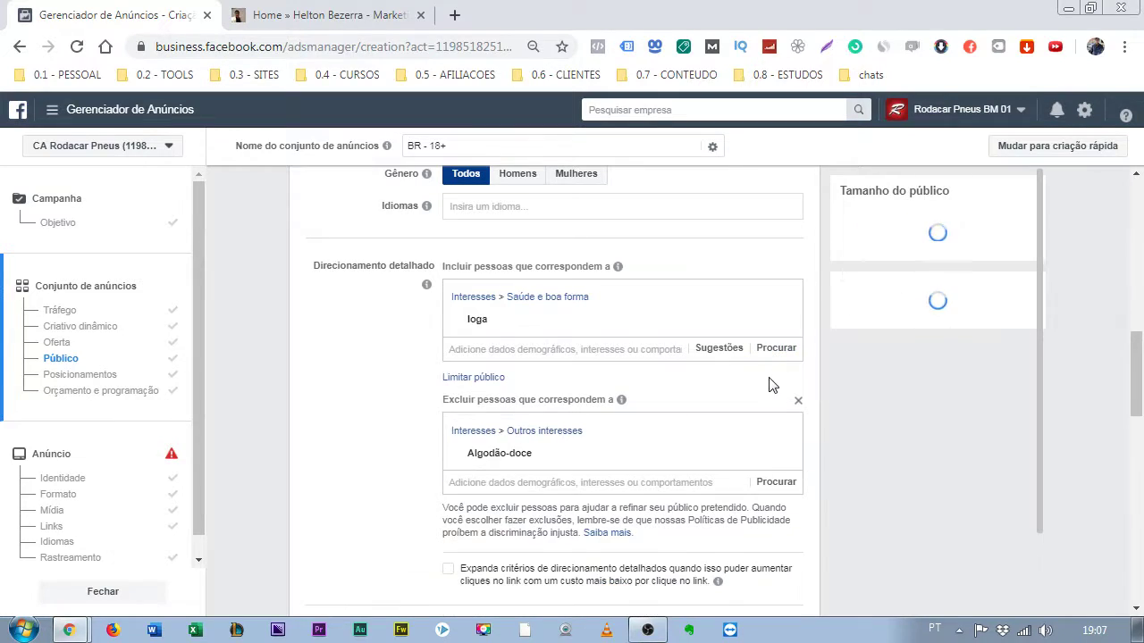
{"action": "left_click", "coordinate": [784, 322]}
{"action": "mouse_move", "coordinate": [781, 362]}
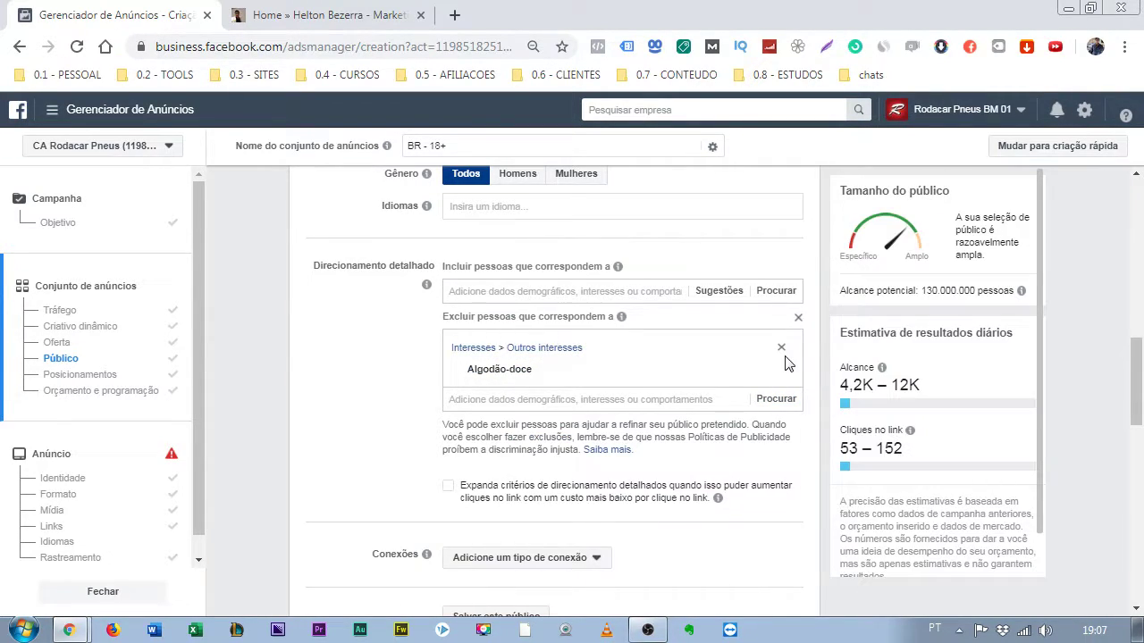
{"action": "left_click", "coordinate": [781, 369]}
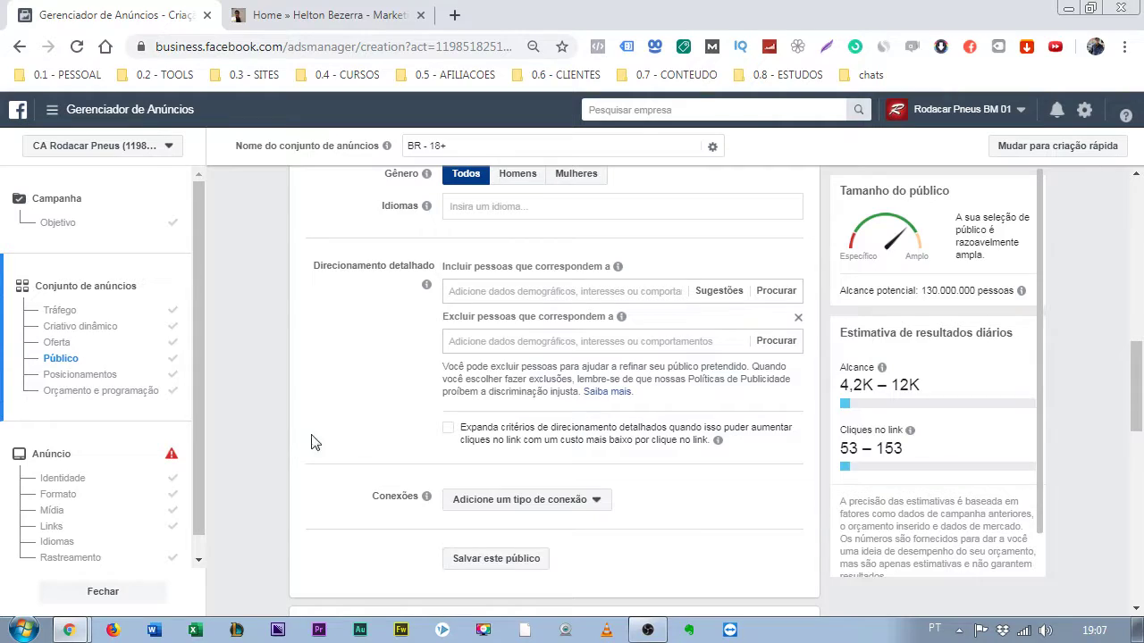
Search the detailed targeting inclusions for "wordpress" and add the WordPress entry that is an interest, not the employer
{"action": "scroll", "coordinate": [361, 423], "scroll_direction": "up", "scroll_amount": 1}
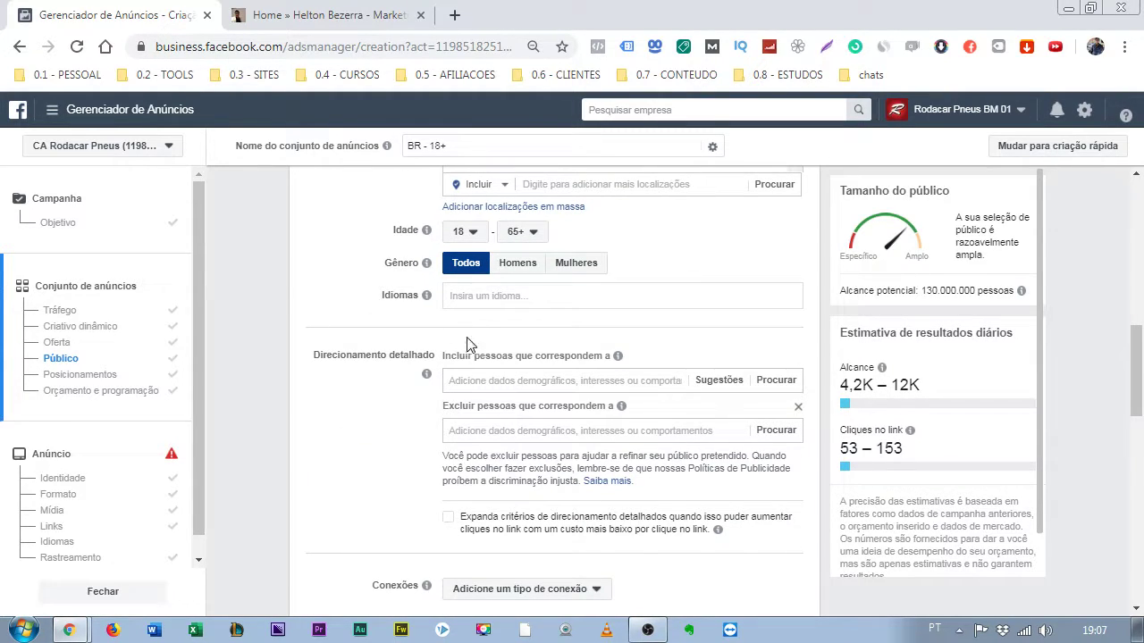
{"action": "left_click", "coordinate": [476, 380]}
{"action": "type", "text": "marke"}
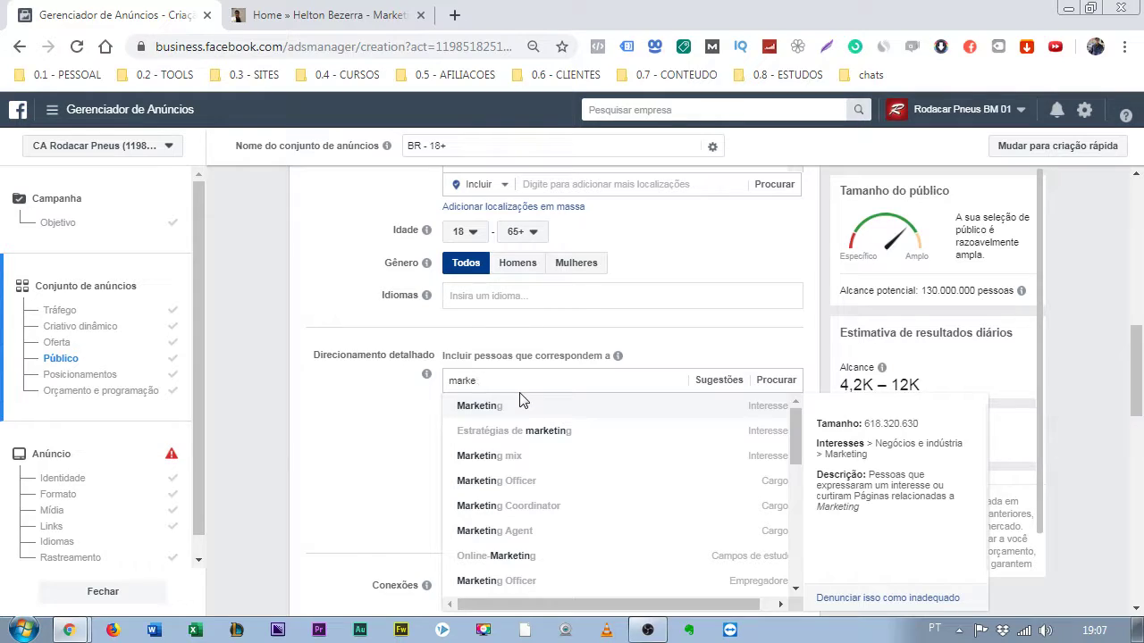
{"action": "key", "text": "BackSpace"}
{"action": "key", "text": "BackSpace"}
{"action": "type", "text": "wordpress"}
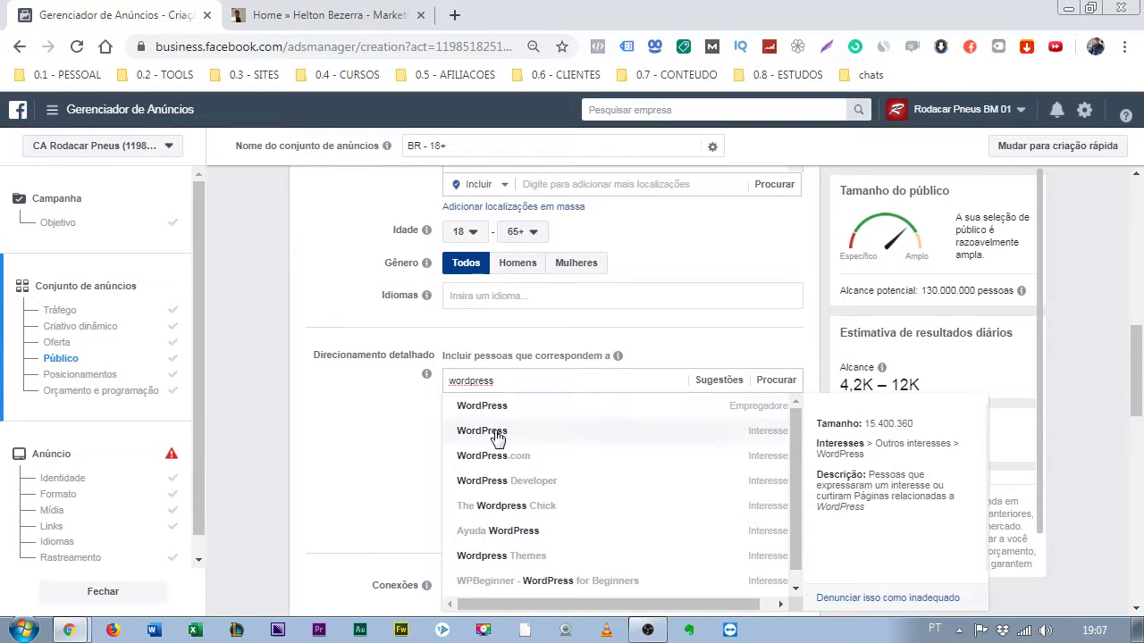
{"action": "left_click", "coordinate": [503, 432]}
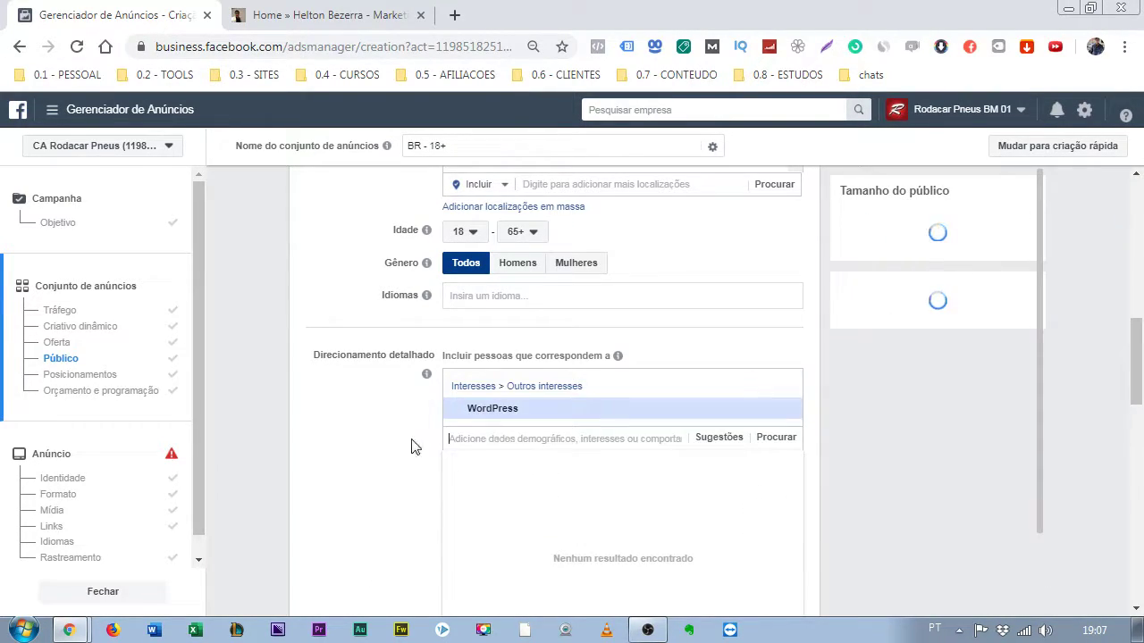
Exclude people matching the Blog interest from the detailed targeting
{"action": "scroll", "coordinate": [388, 447], "scroll_direction": "down", "scroll_amount": 2}
{"action": "scroll", "coordinate": [396, 440], "scroll_direction": "up", "scroll_amount": 1}
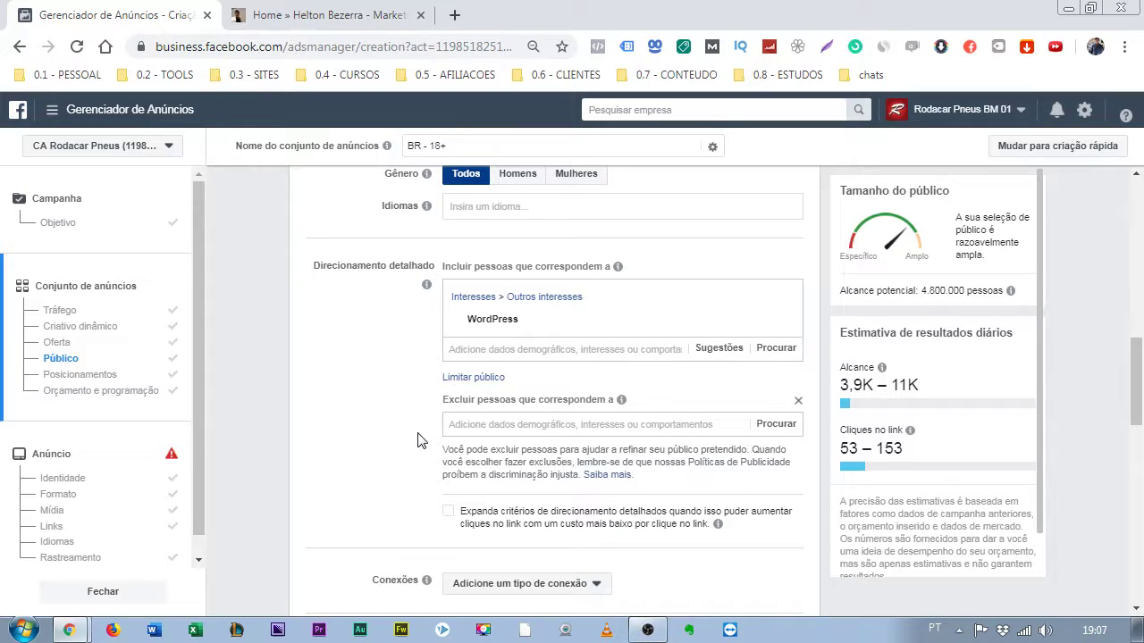
{"action": "type", "text": "blog"}
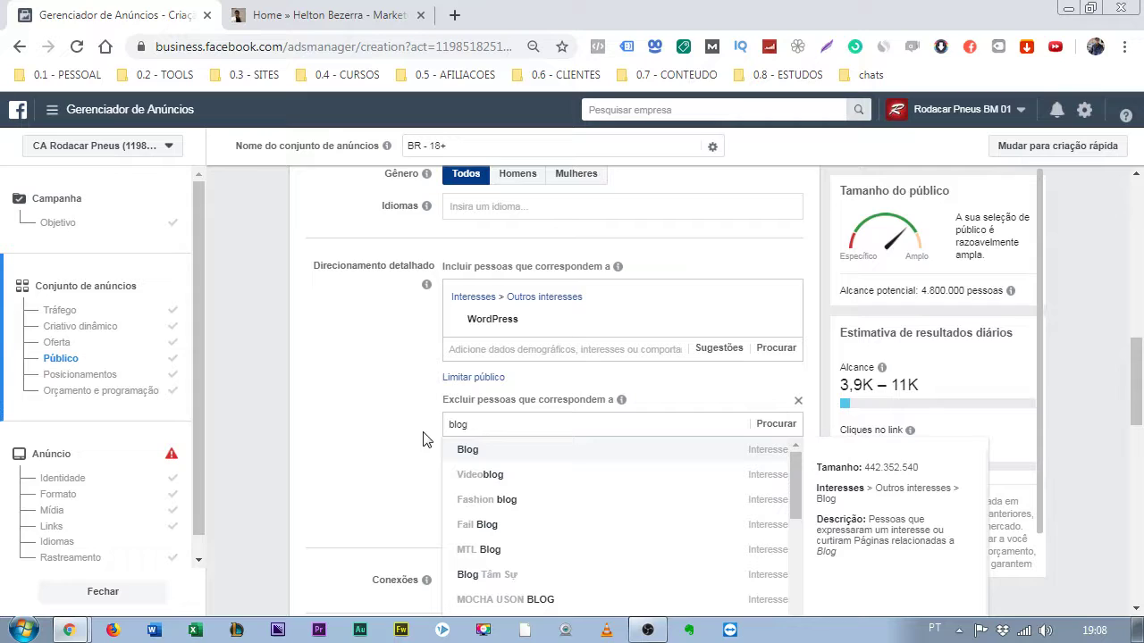
{"action": "left_click", "coordinate": [474, 453]}
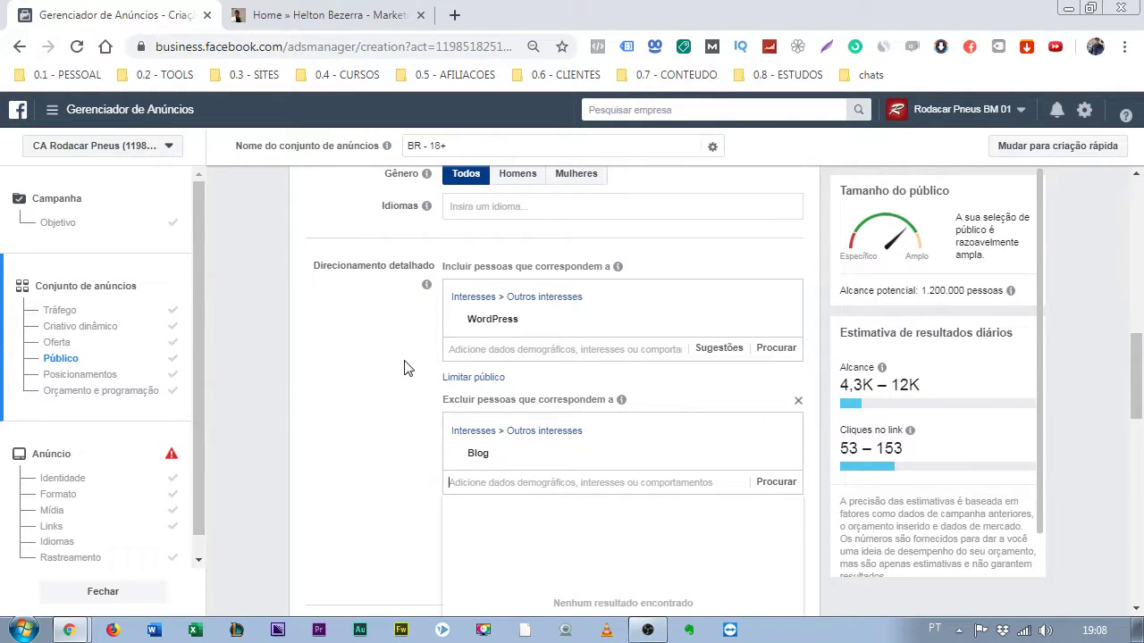
Search the detailed targeting inclusions for "php" and add PHP as a field of study alongside WordPress
{"action": "left_click", "coordinate": [521, 350]}
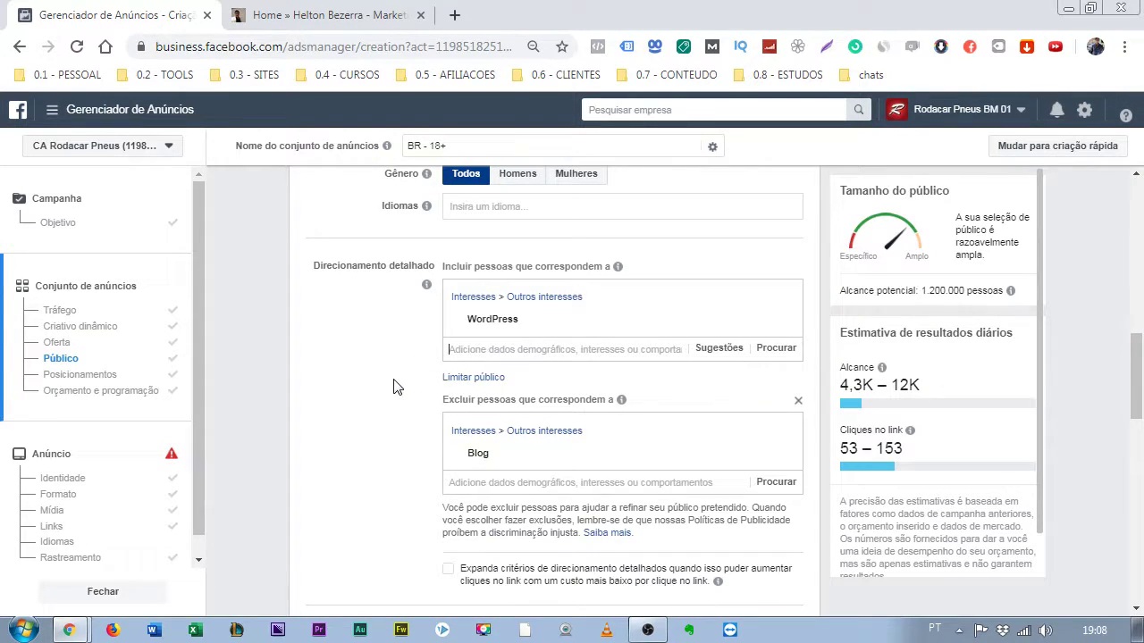
{"action": "type", "text": "php"}
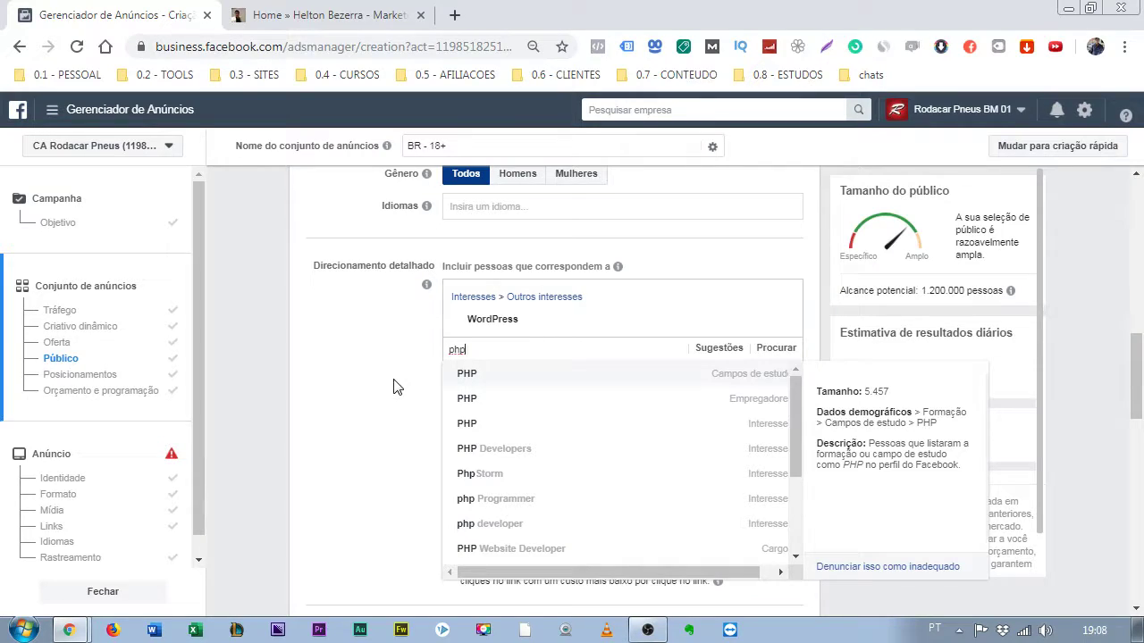
{"action": "left_click", "coordinate": [494, 376]}
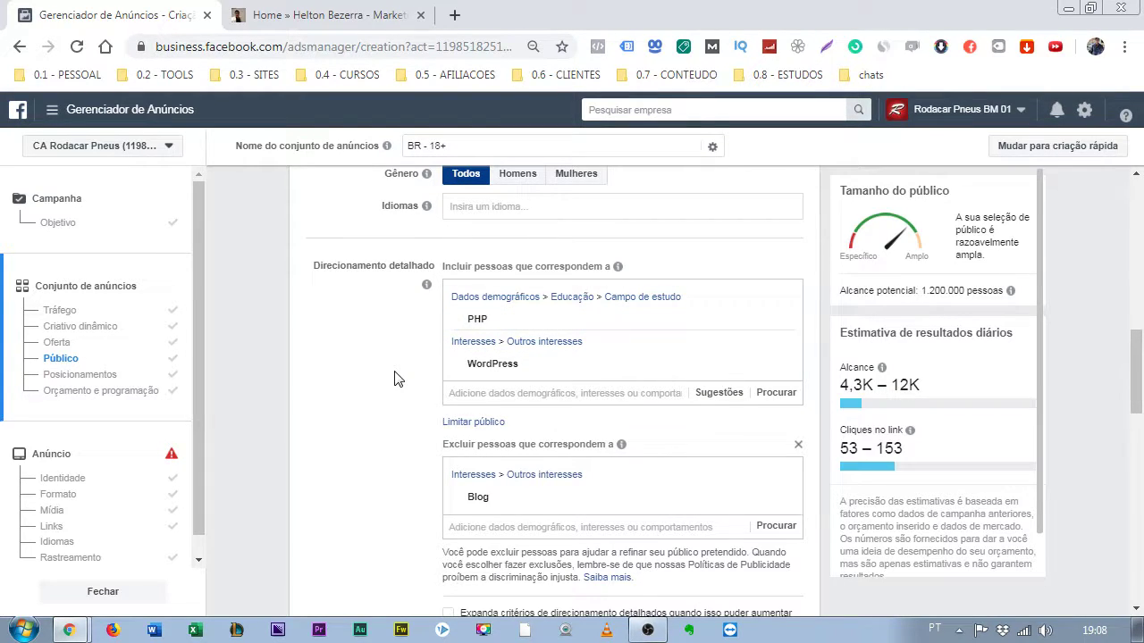
{"action": "mouse_move", "coordinate": [476, 375]}
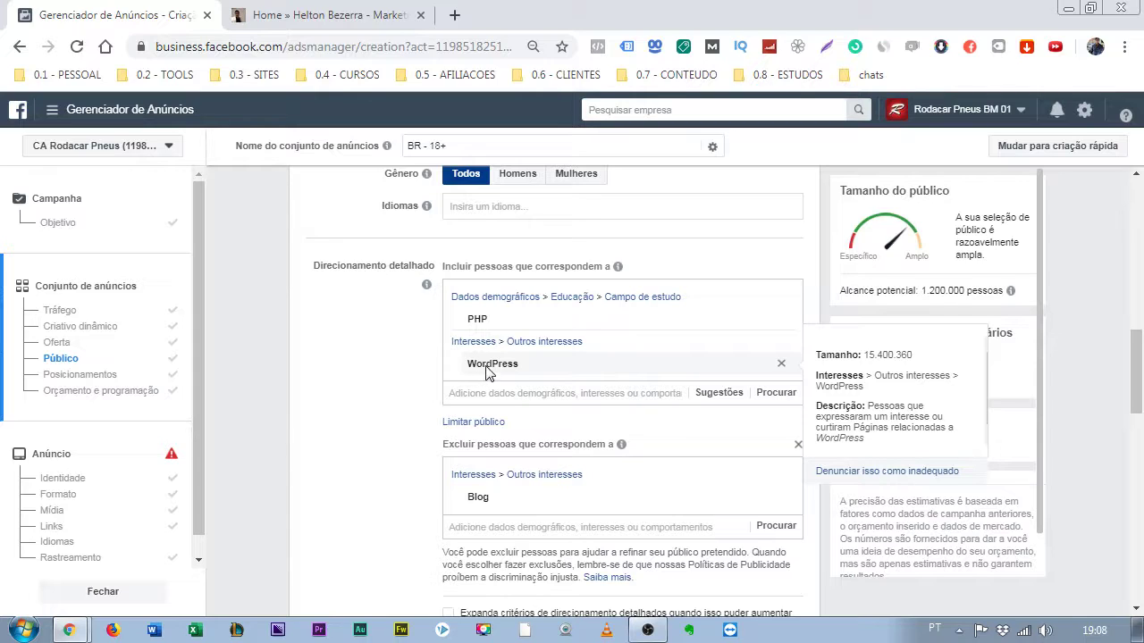
{"action": "mouse_move", "coordinate": [473, 324]}
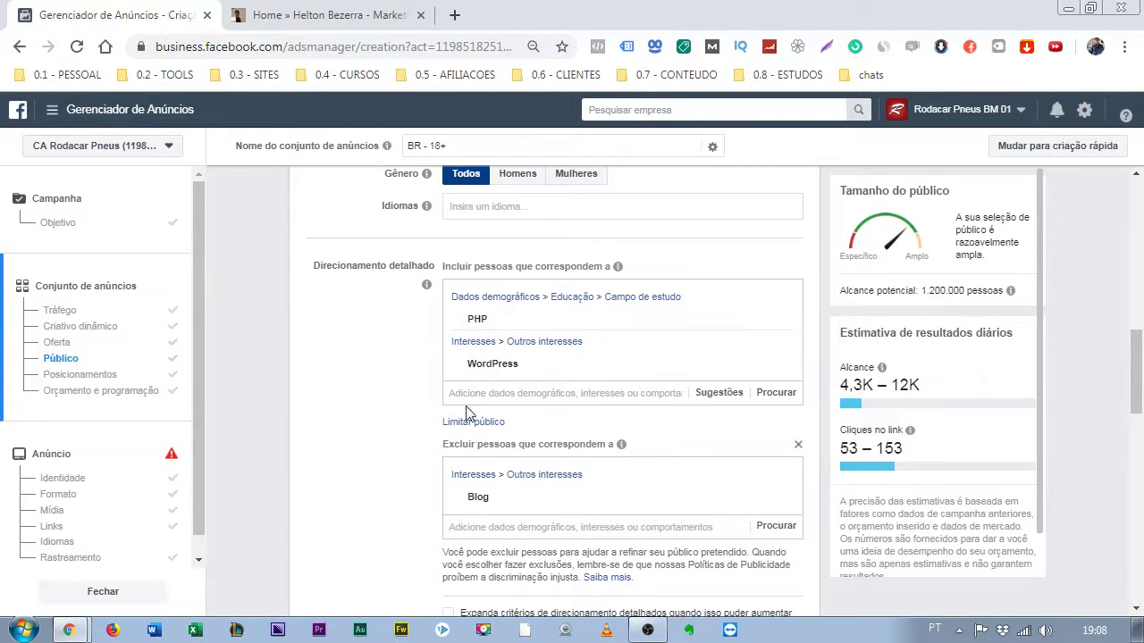
{"action": "mouse_move", "coordinate": [487, 507]}
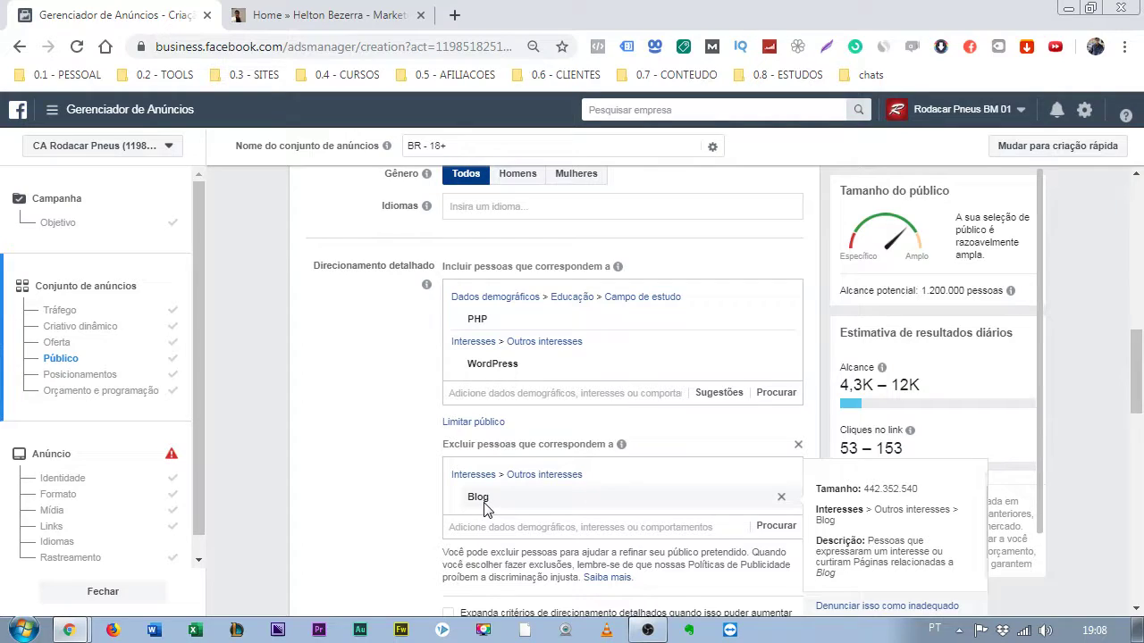